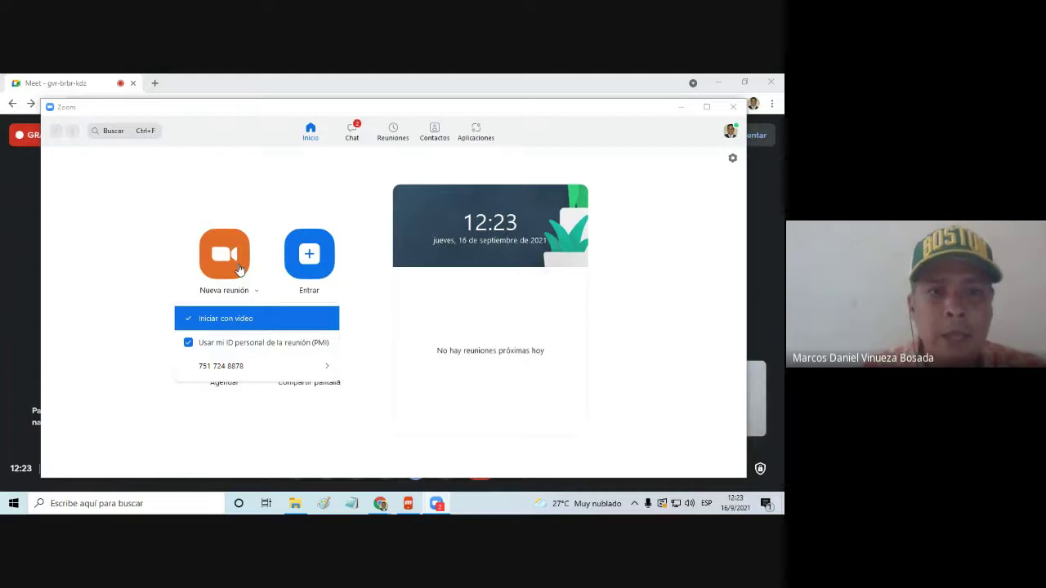
Start a new meeting with computer audio and turn off the camera in the Meet call
click(240, 270)
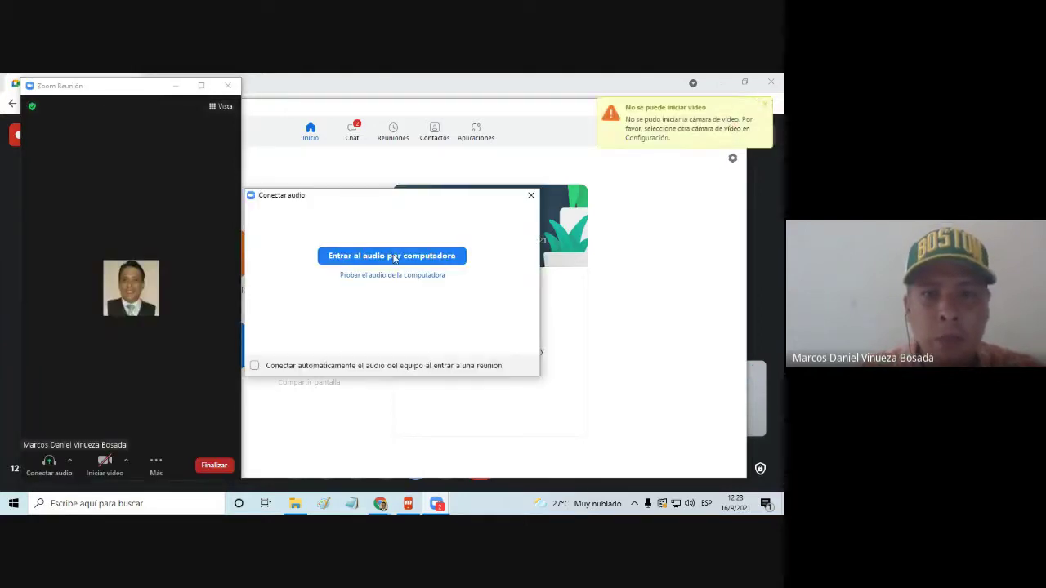
click(394, 256)
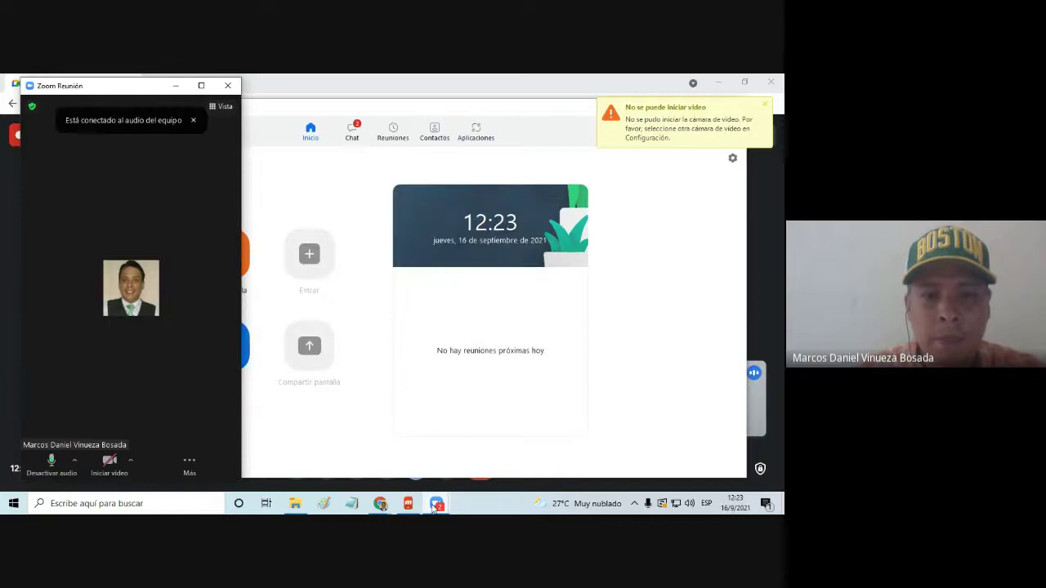
mouse_move(380, 503)
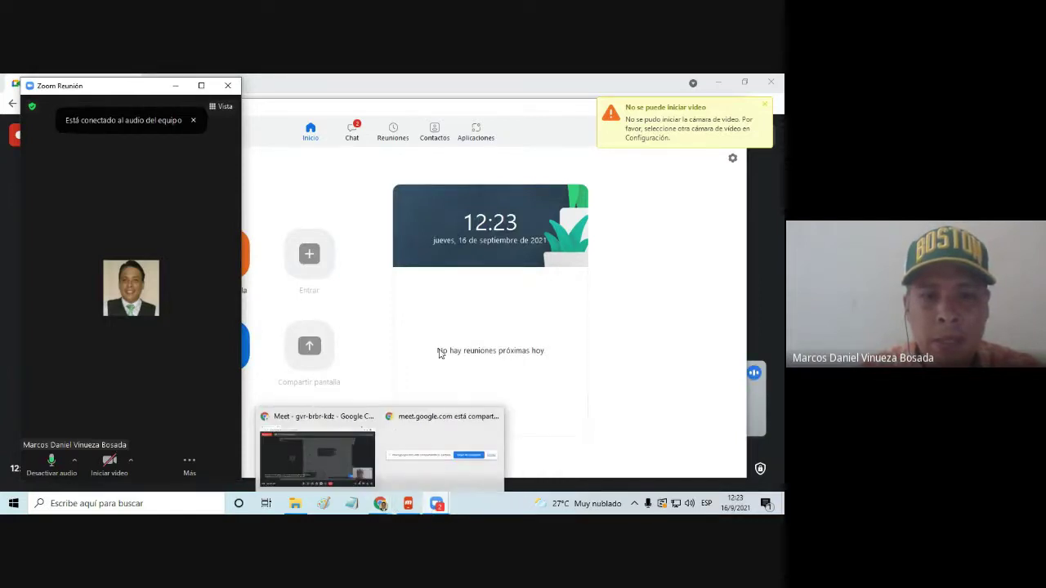
click(327, 458)
click(325, 468)
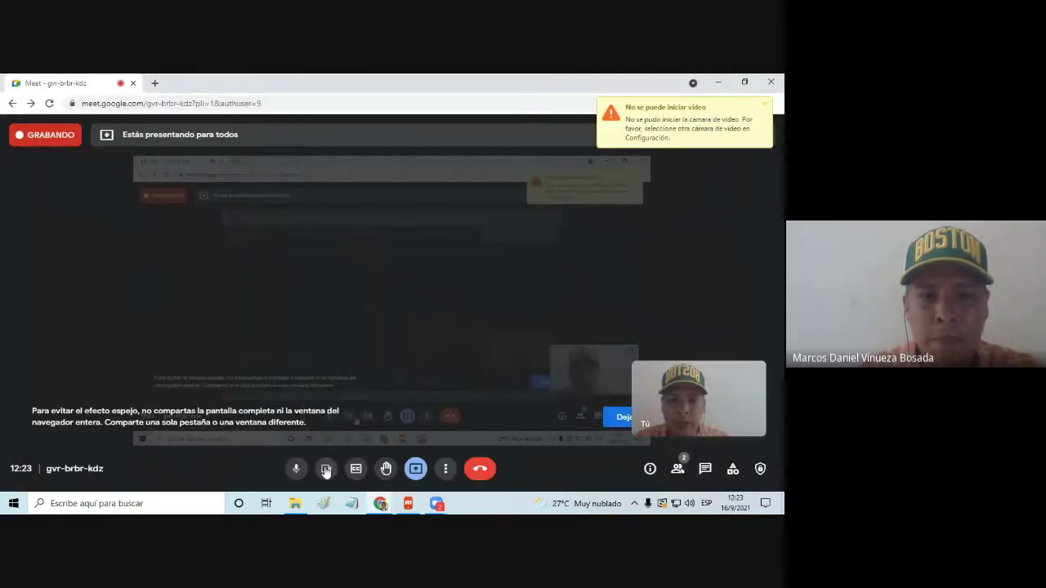
Turn on the camera in the Zoom meeting and maximize its window
key(alt+Tab)
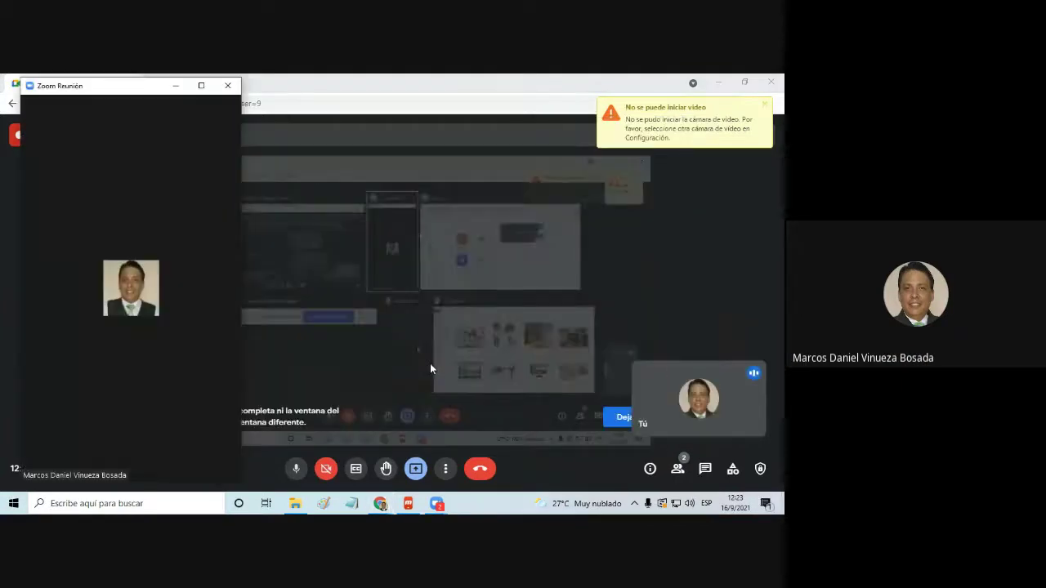
mouse_move(121, 410)
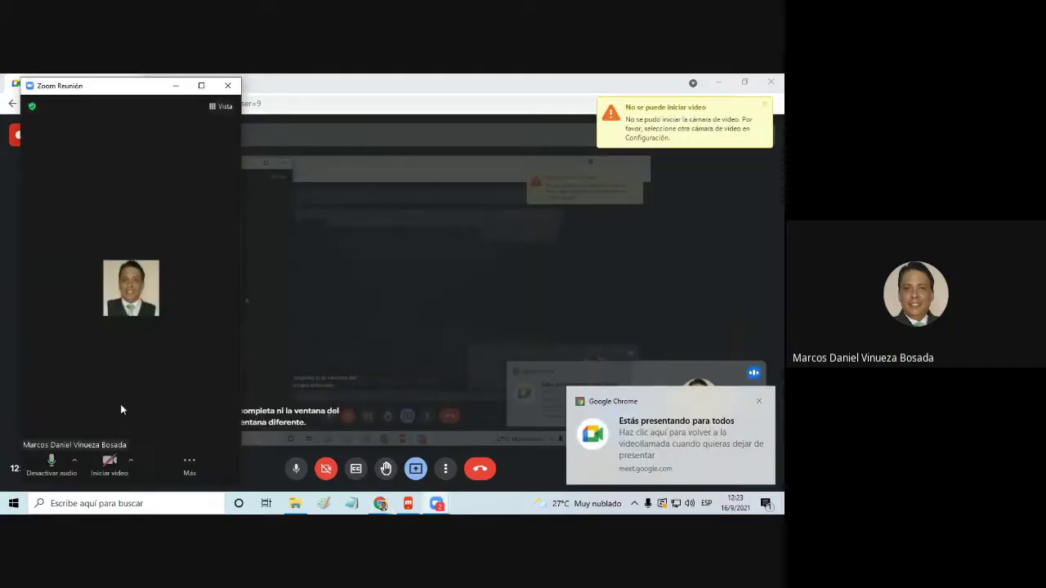
click(110, 462)
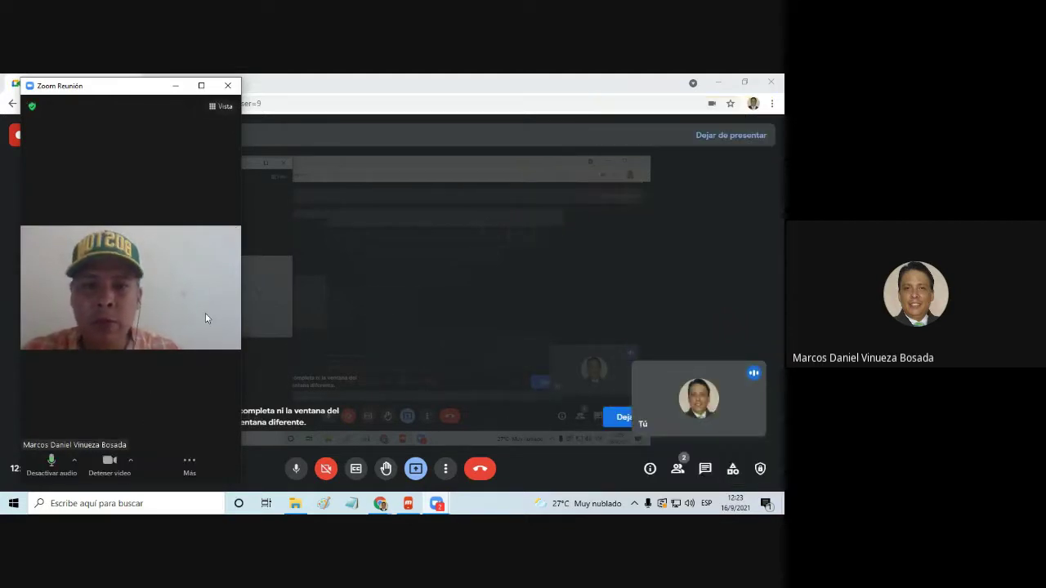
click(201, 85)
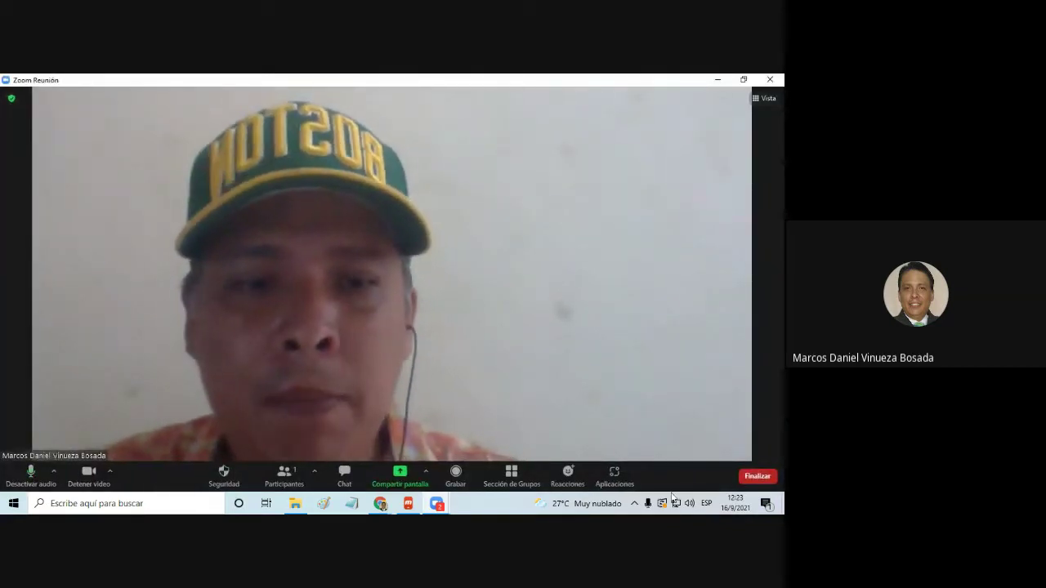
End the meeting for all participants with Finalizar la reunión para todos
click(756, 477)
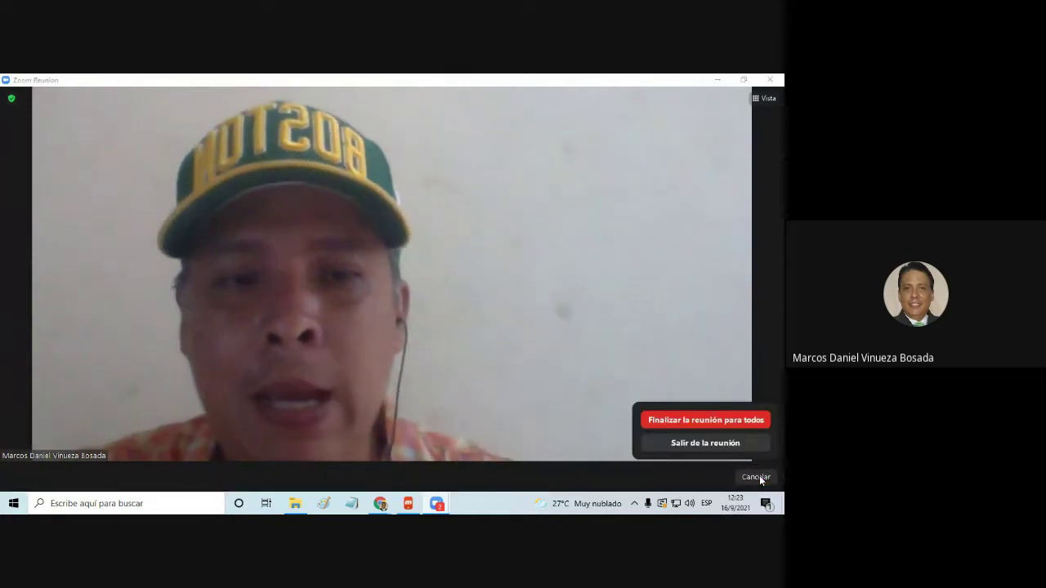
click(726, 420)
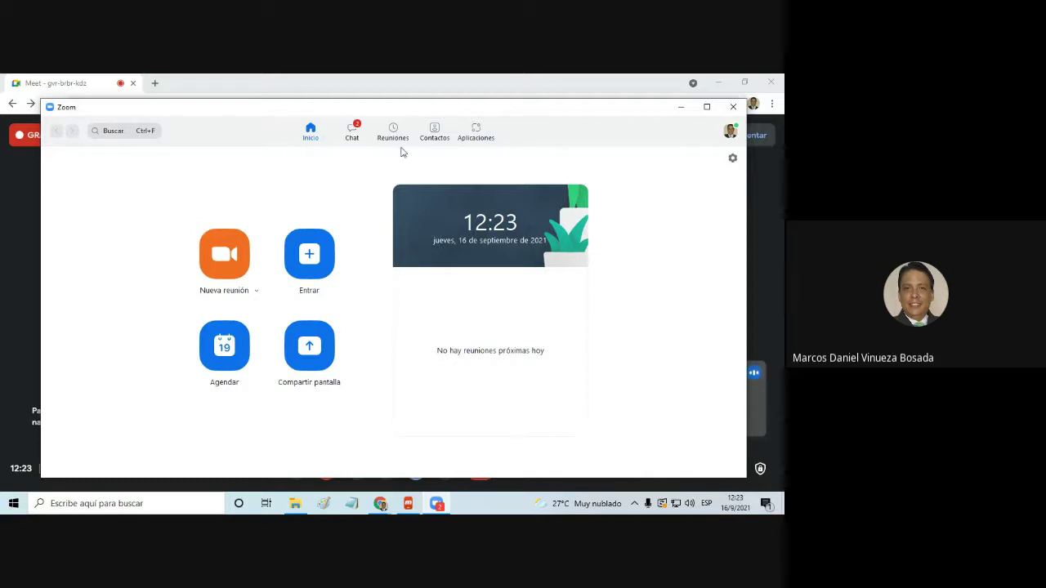
In Contactos, view the contacts and then the Canales list, and open the + menu
click(438, 141)
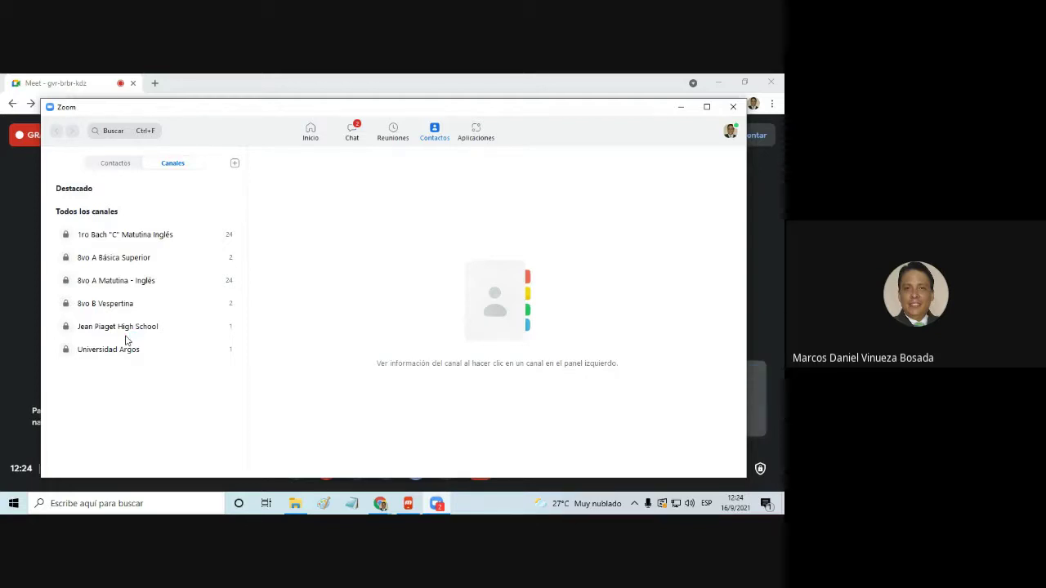
click(115, 165)
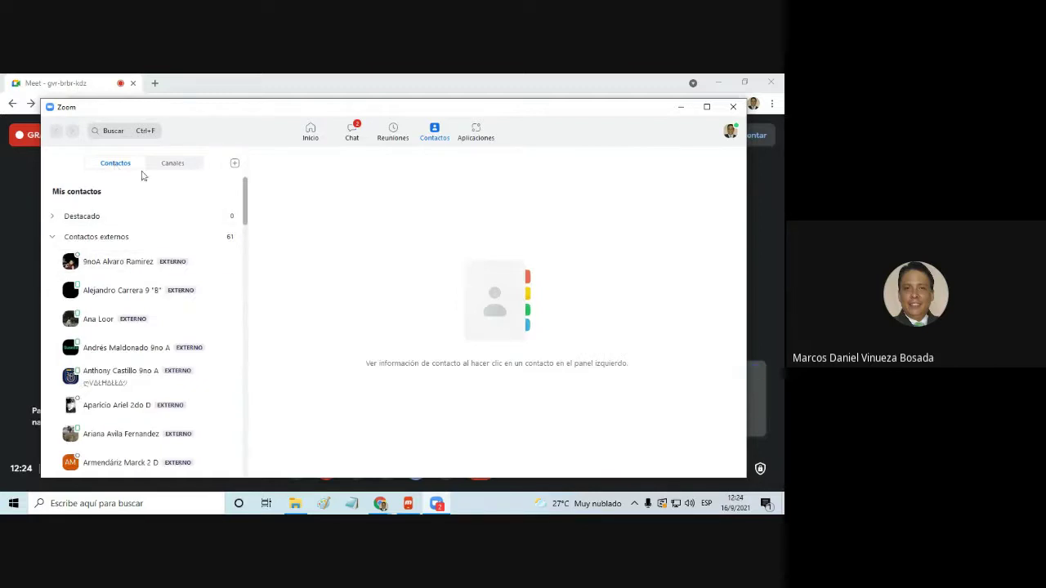
click(173, 166)
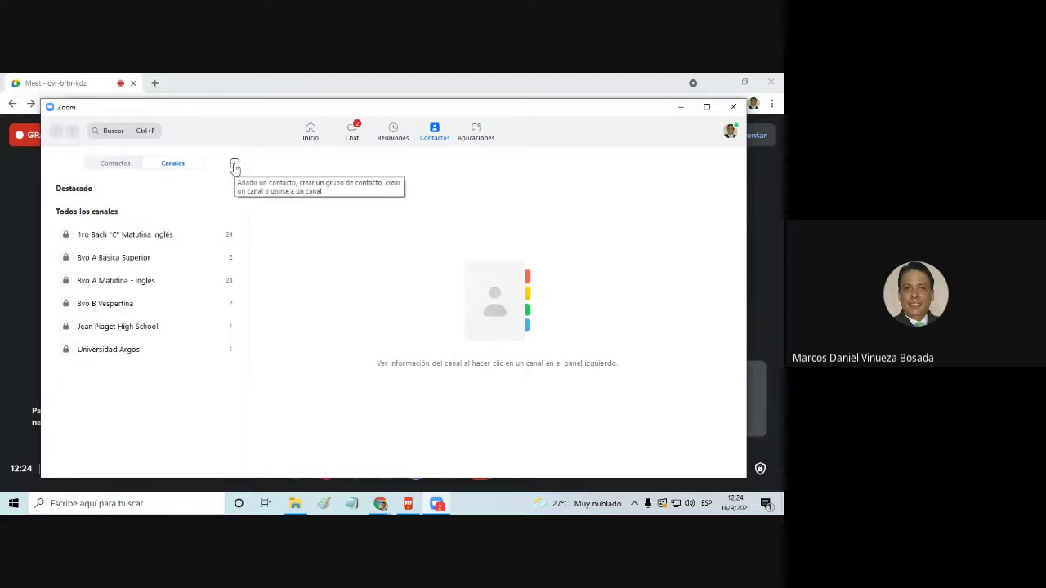
key(alt+Tab)
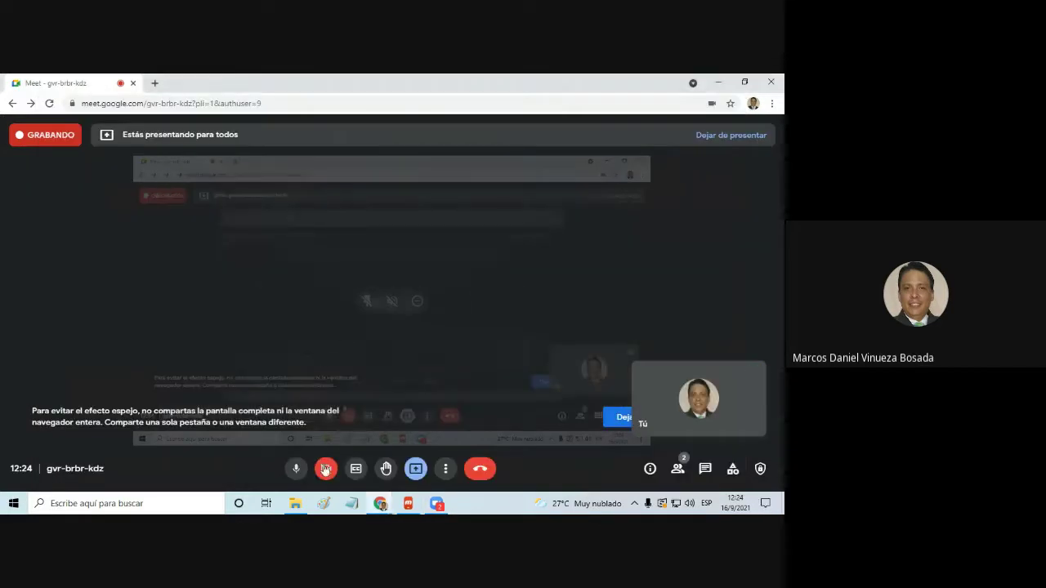
key(alt+Tab)
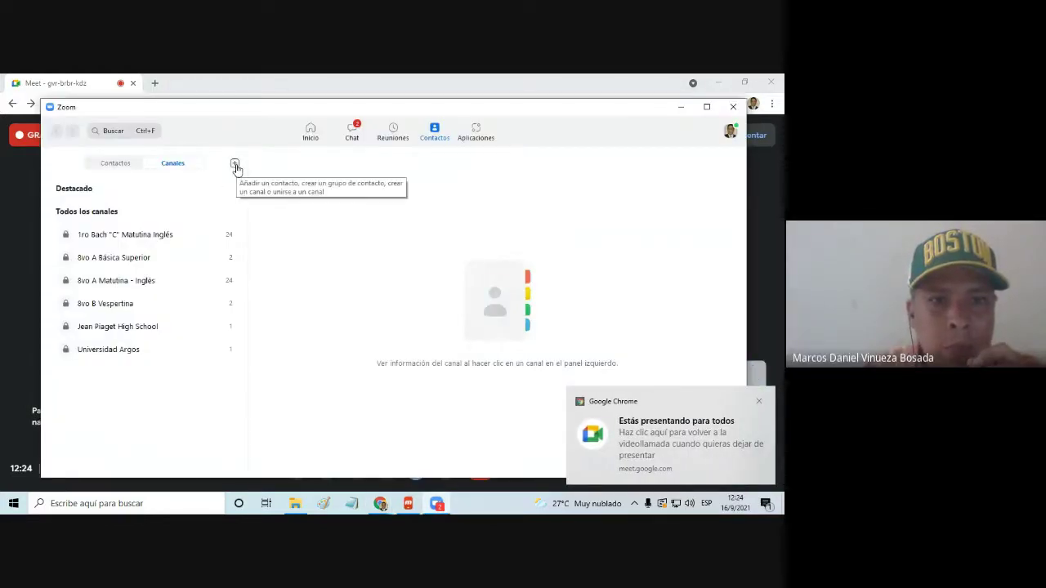
click(235, 165)
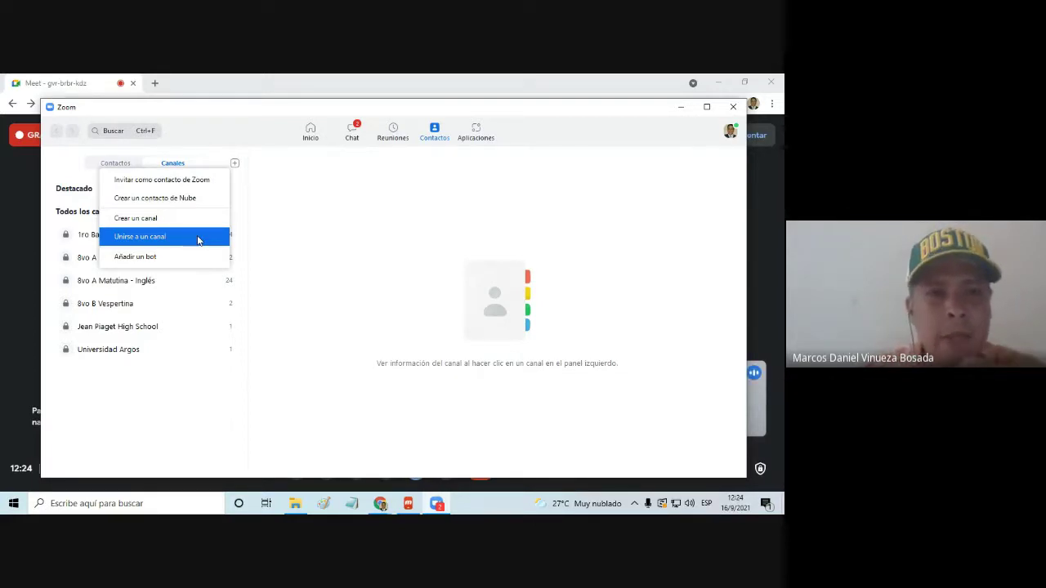
Start a new channel and name it 'Docentes UEMARVV'
click(190, 229)
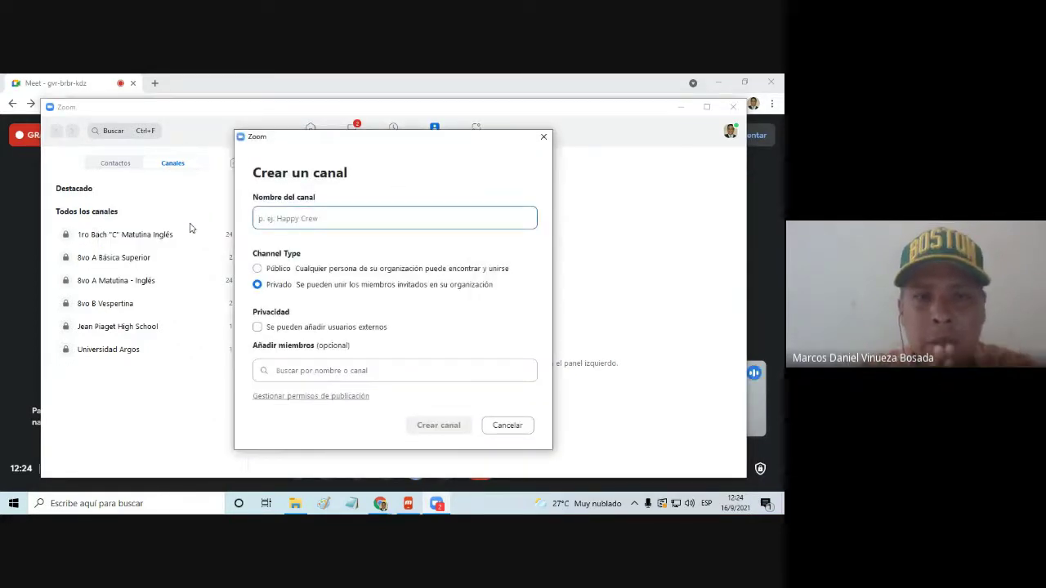
text(D)
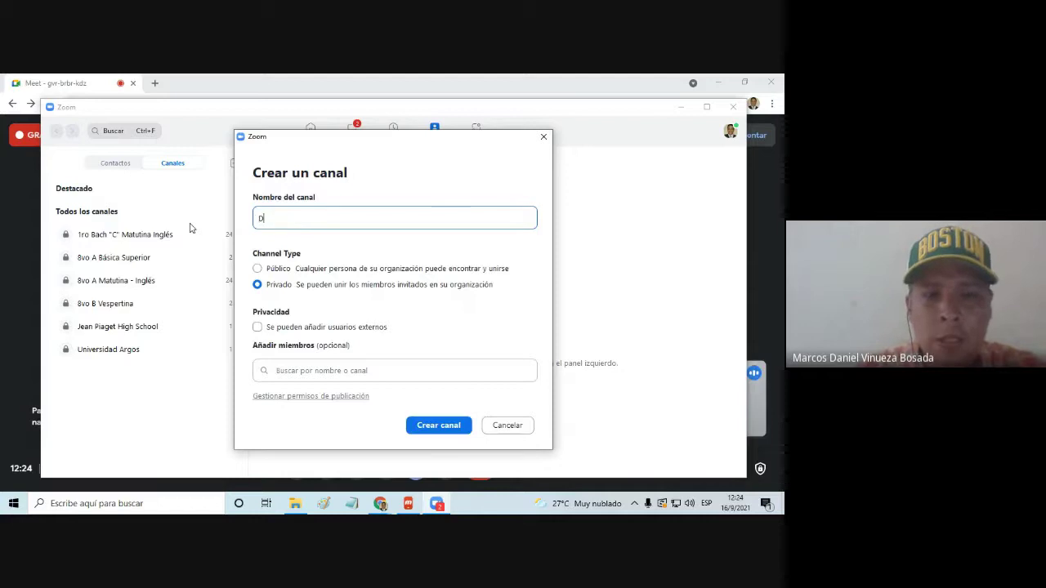
text(ocentes )
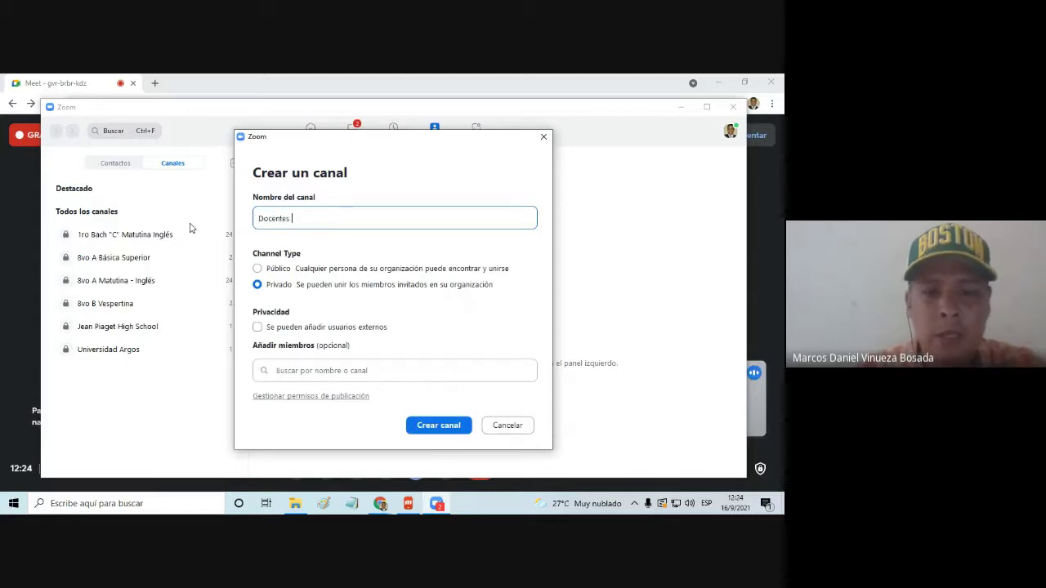
text(UEMA)
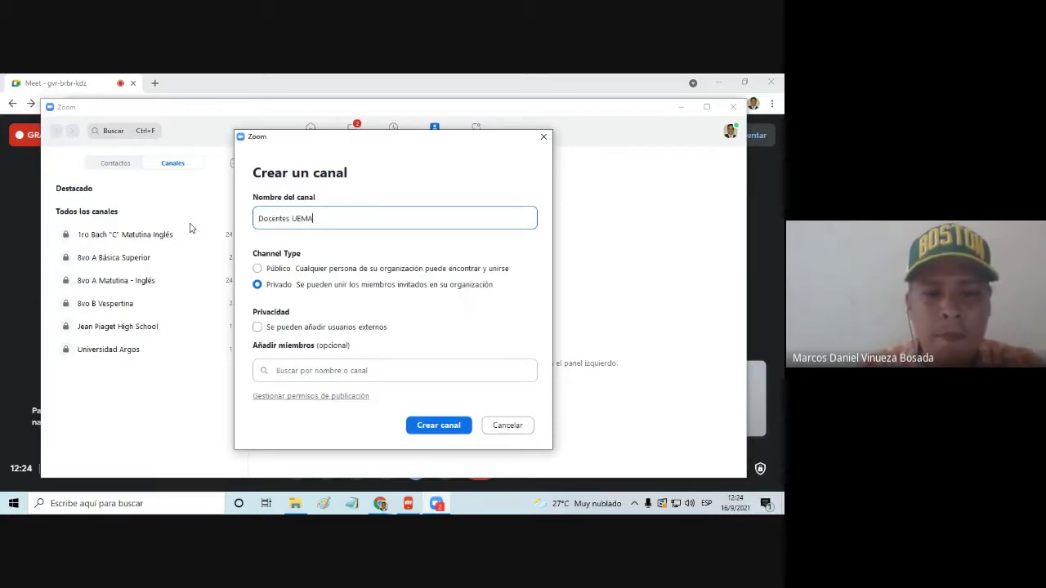
text(RVV)
key(BackSpace)
key(BackSpace)
key(BackSpace)
key(BackSpace)
key(BackSpace)
key(BackSpace)
key(BackSpace)
key(BackSpace)
key(BackSpace)
key(BackSpace)
key(BackSpace)
key(BackSpace)
key(BackSpace)
key(BackSpace)
key(BackSpace)
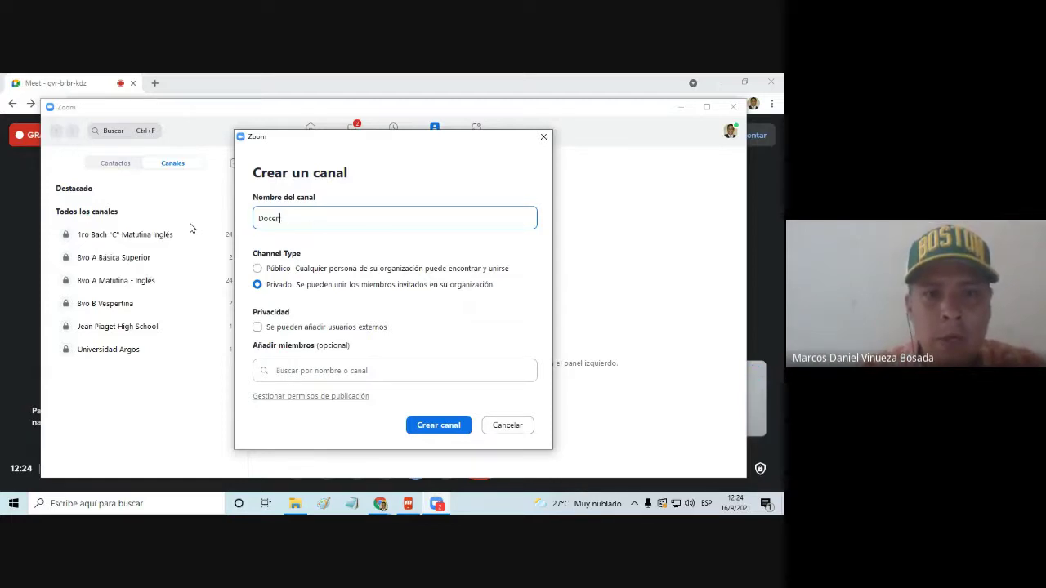
text(2do BGU)
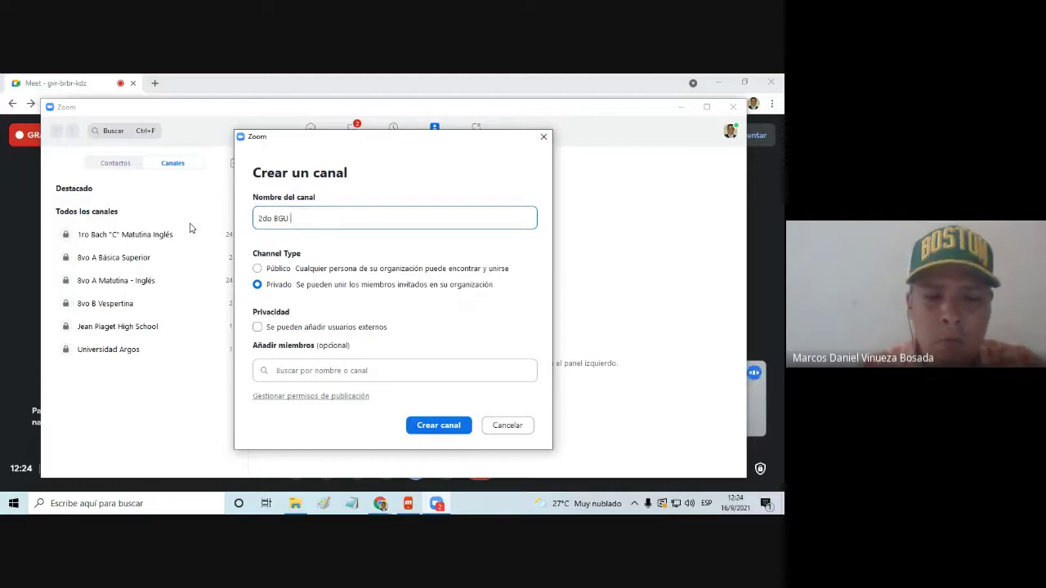
text( "D)
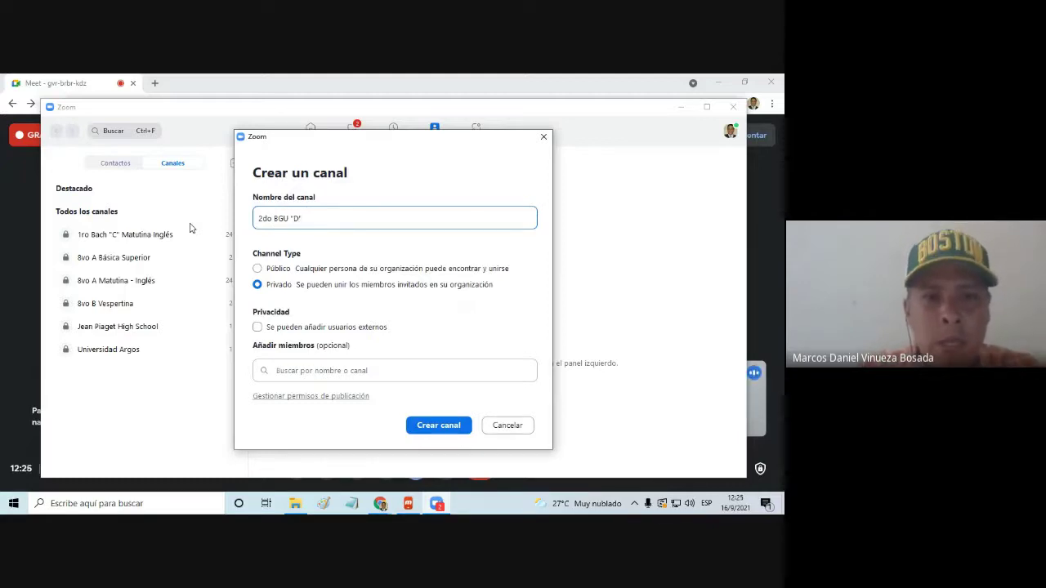
text(")
key(Left)
key(Left)
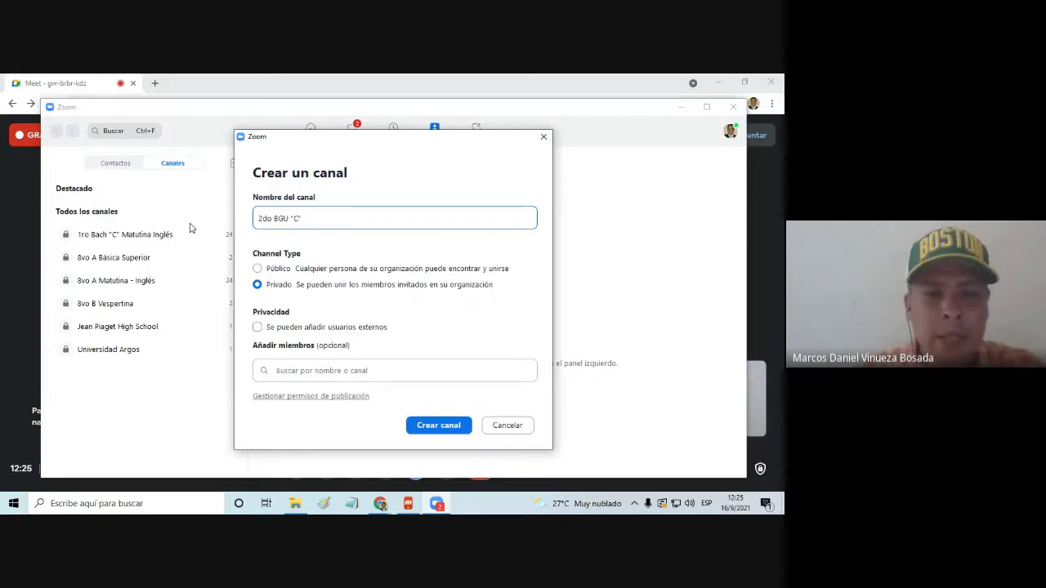
key(BackSpace)
key(BackSpace)
key(BackSpace)
key(BackSpace)
key(BackSpace)
key(BackSpace)
key(BackSpace)
key(BackSpace)
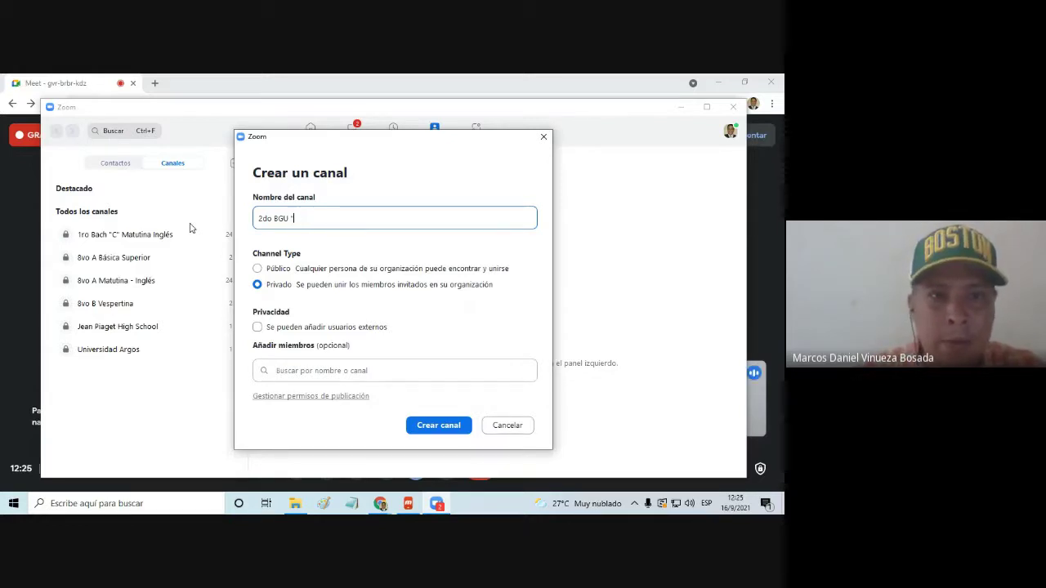
key(BackSpace)
key(BackSpace)
key(BackSpace)
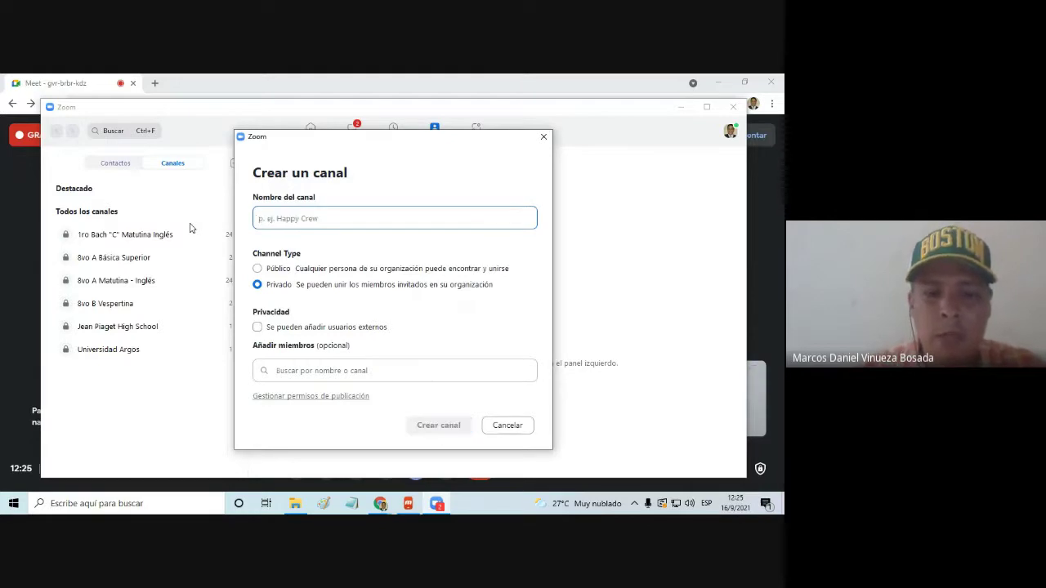
text(Docentes )
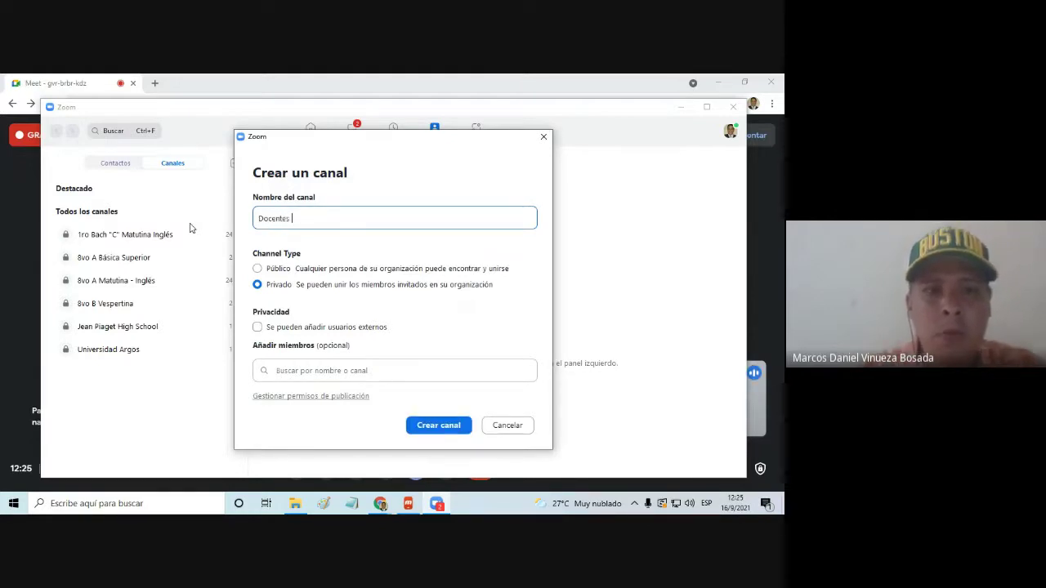
text(UEMARVV)
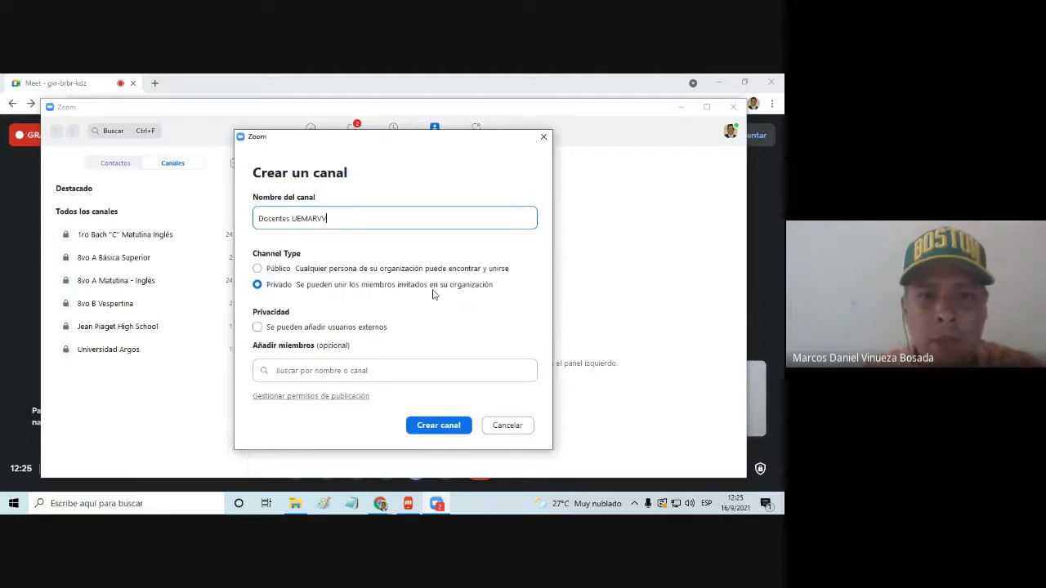
Make it private, allowing external users added only by organization members, and create the channel
click(258, 328)
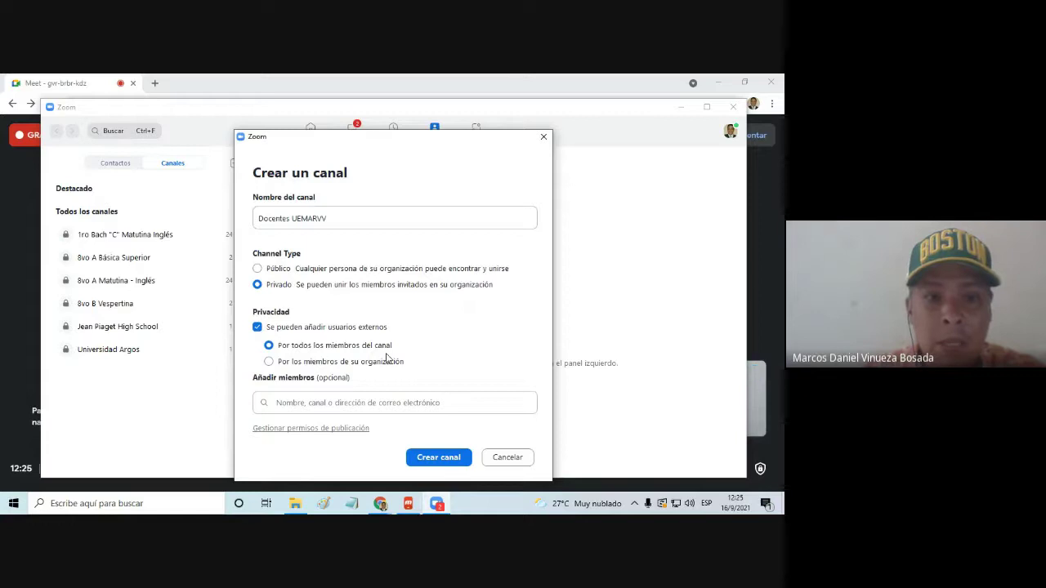
click(270, 362)
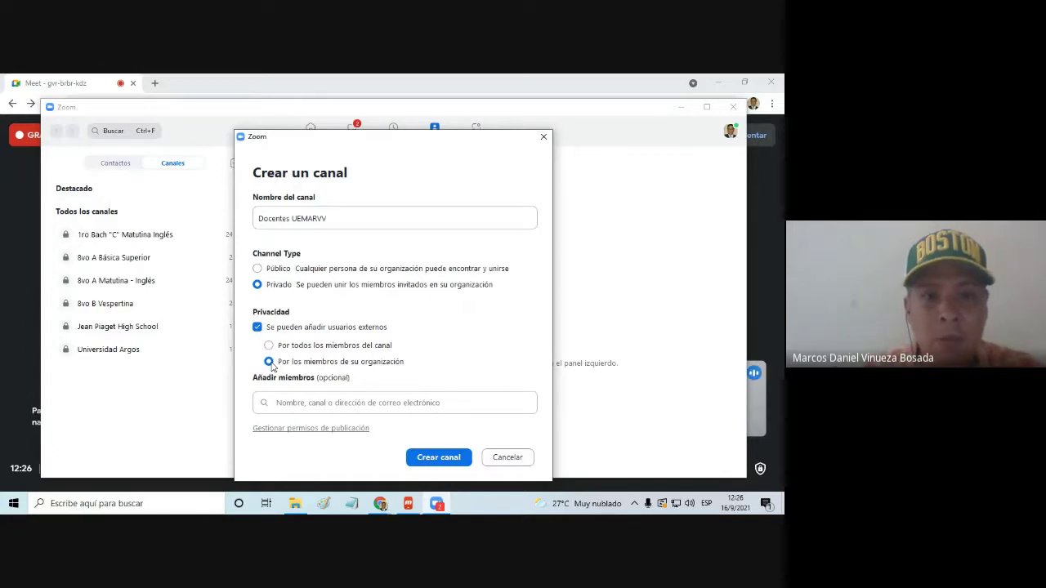
click(257, 327)
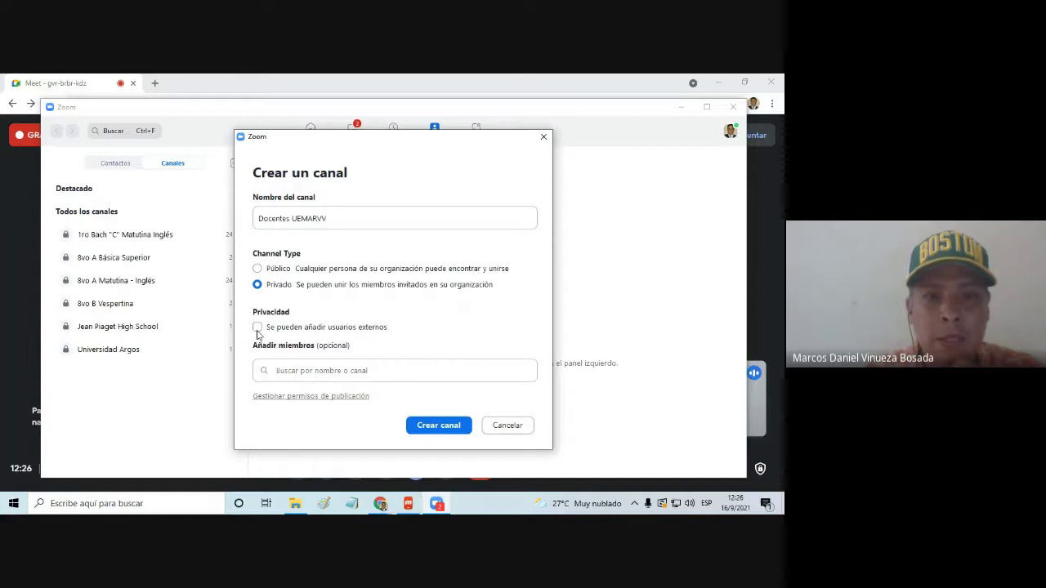
click(257, 327)
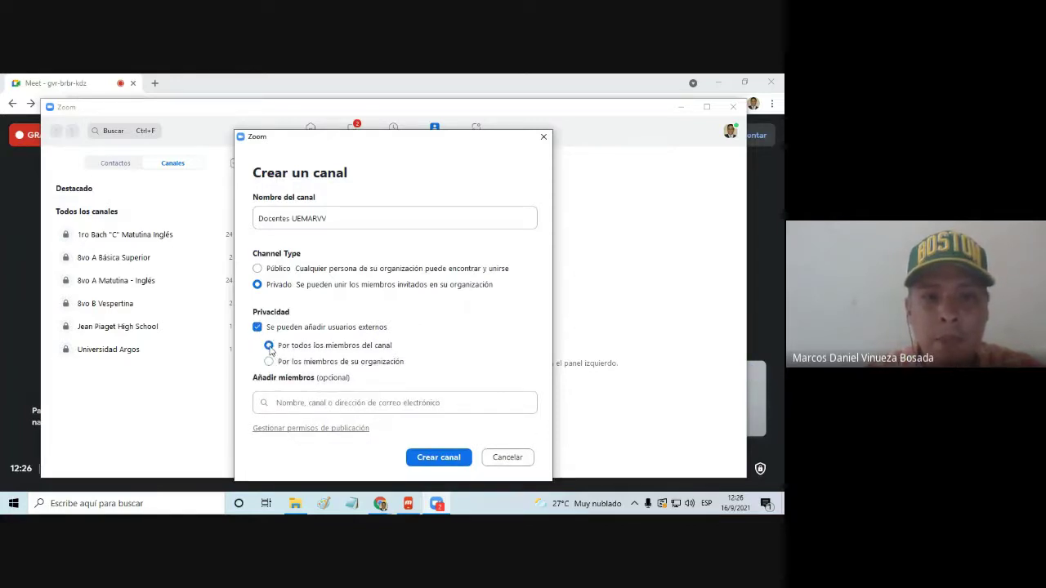
click(269, 362)
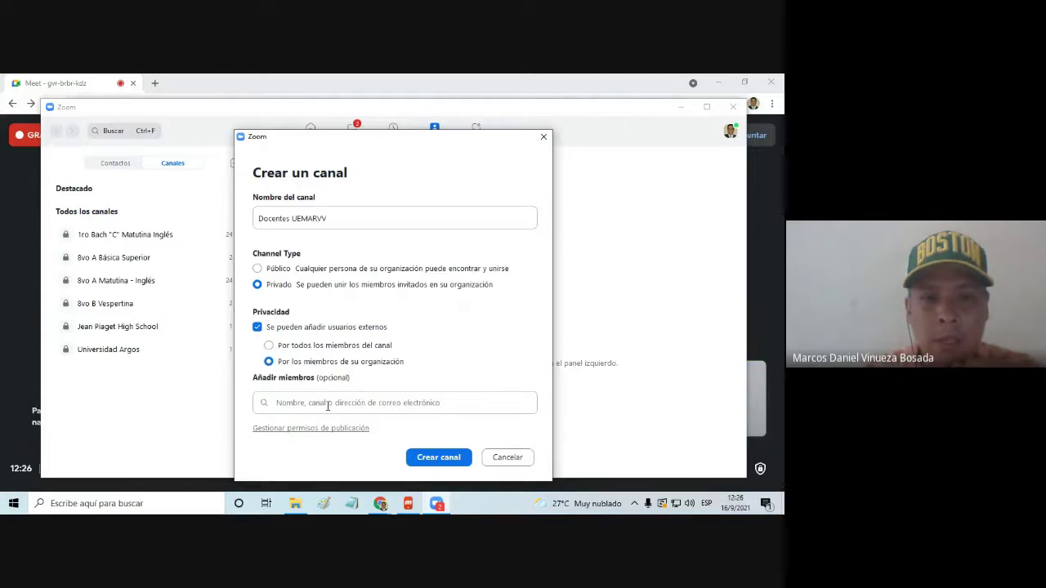
click(433, 462)
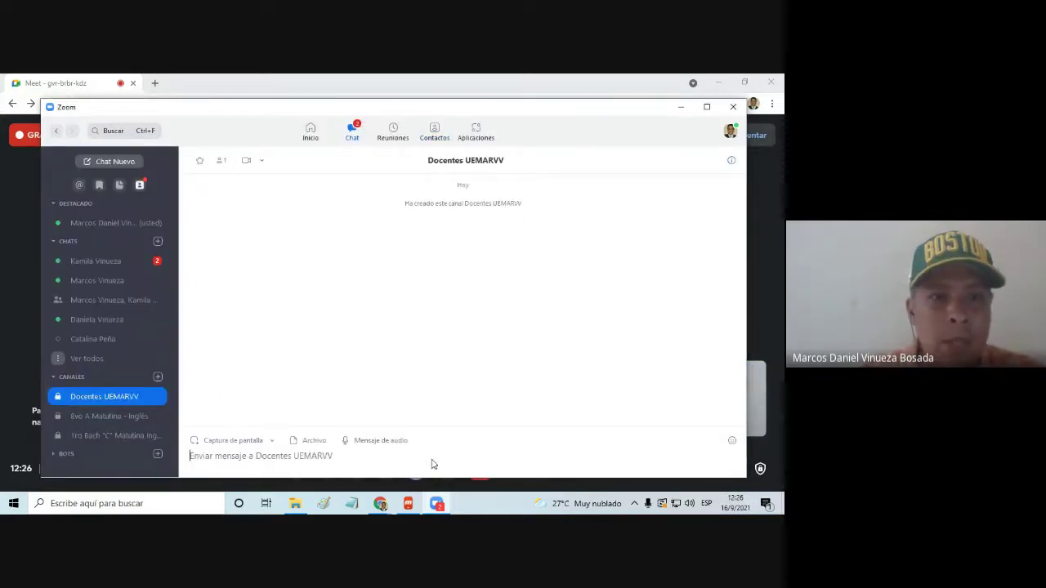
Maximize the Zoom window and open the Contactos area's channel list
click(707, 106)
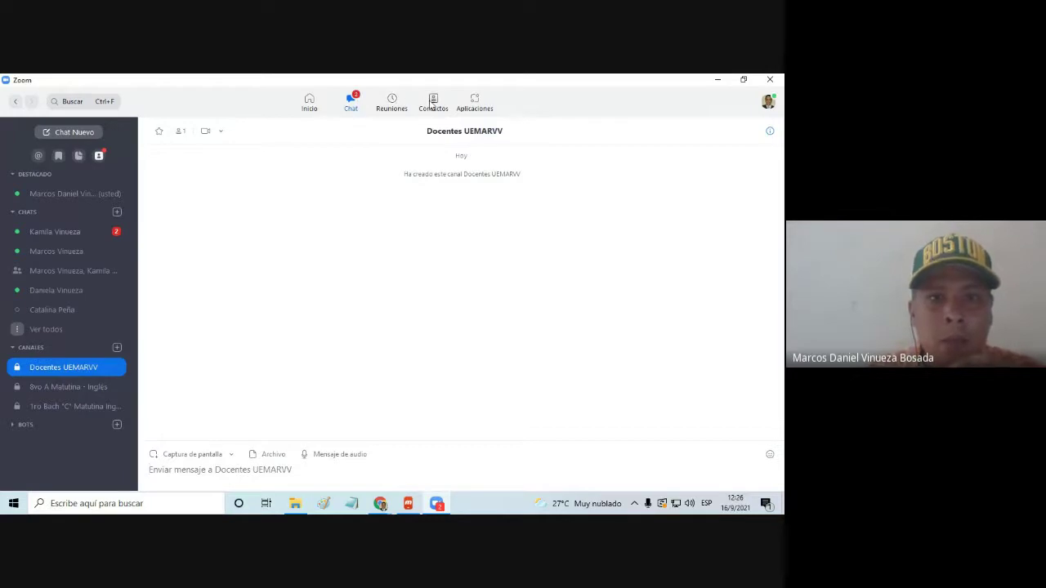
click(433, 102)
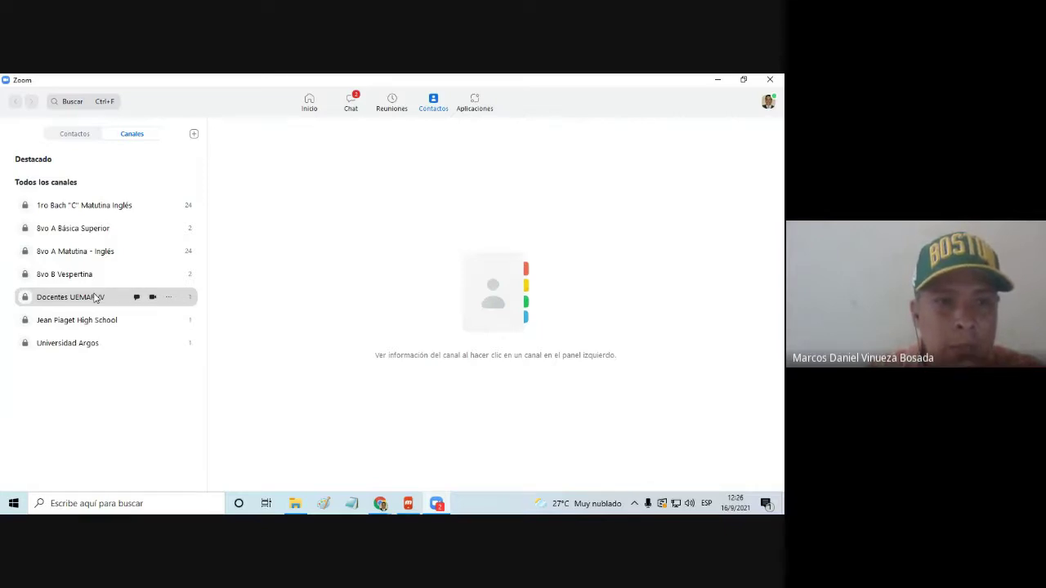
Compare members of Docentes UEMARVV, 8vo A Matutina - Inglés and 1ro Bach "C", then show Contactos
click(96, 298)
click(352, 278)
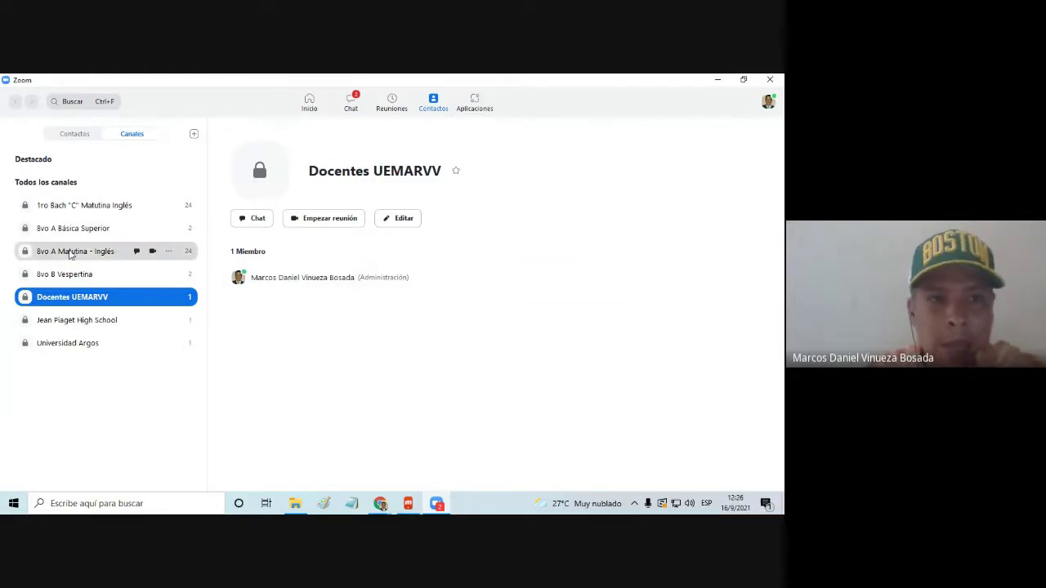
click(70, 254)
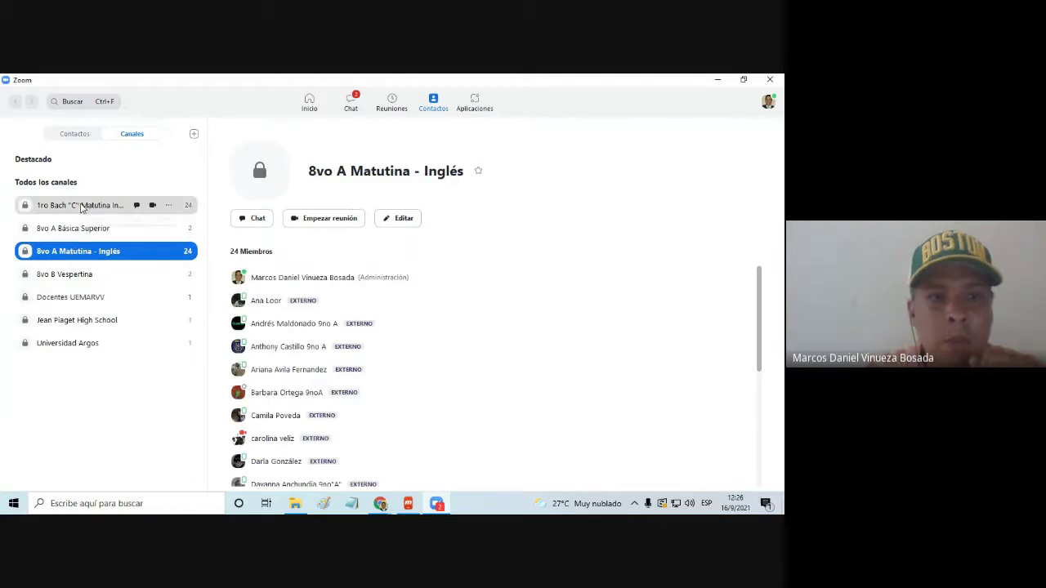
click(82, 209)
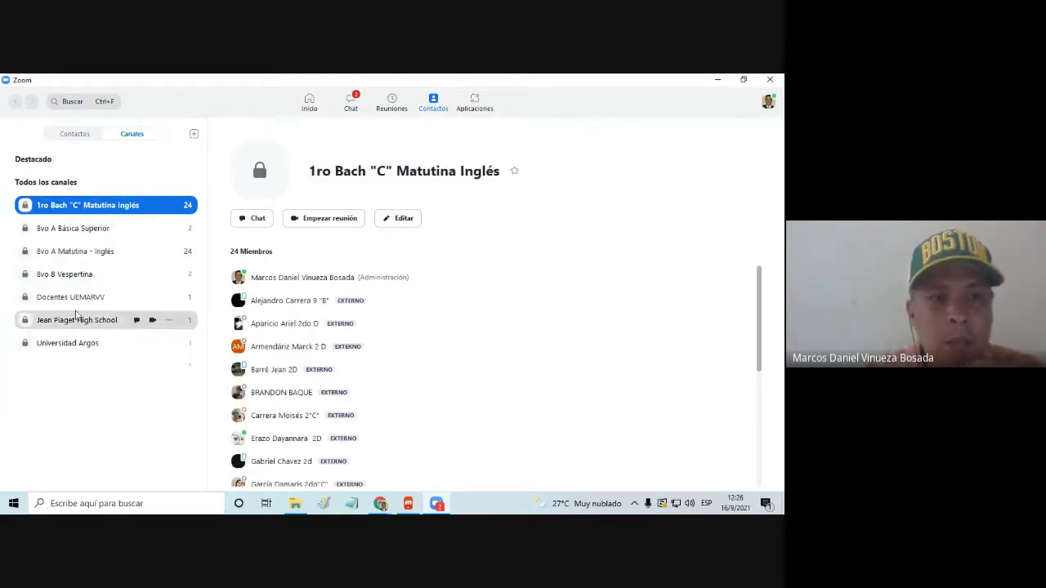
click(79, 301)
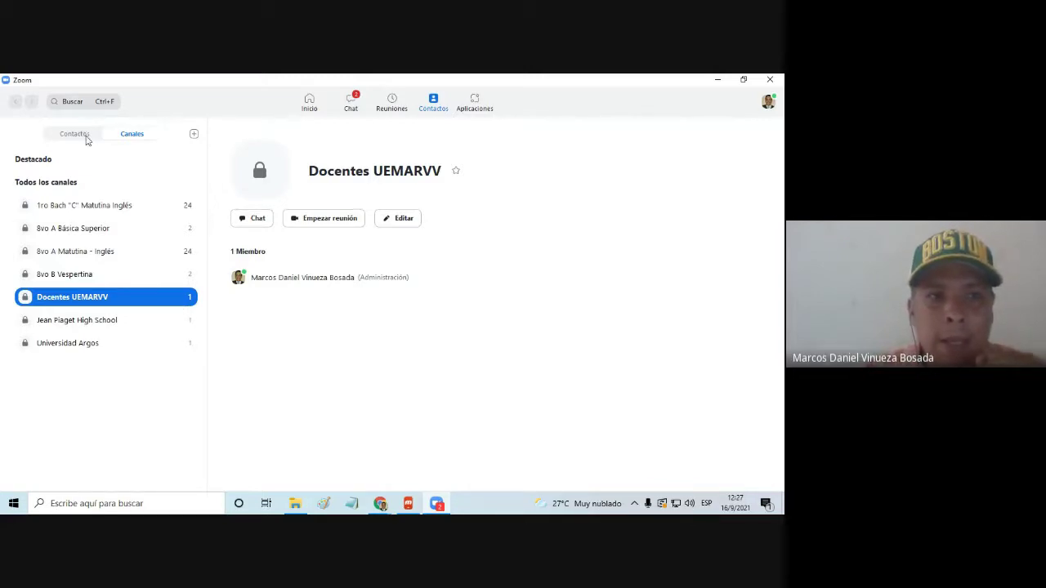
click(87, 139)
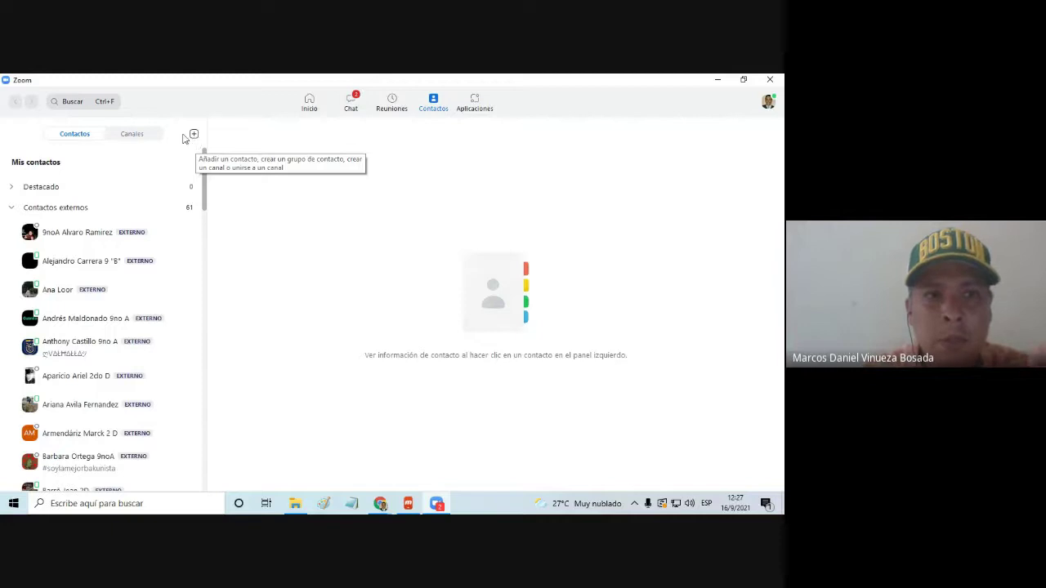
Choose 'Invitar como contacto de Zoom' from the + menu and enter the invitee's e-mail address
click(129, 139)
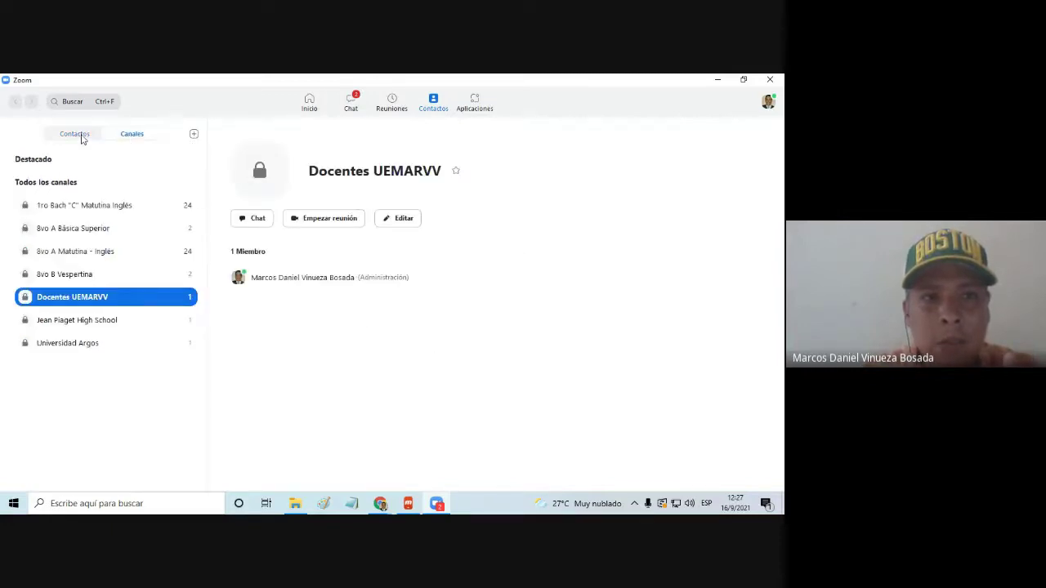
click(78, 135)
click(194, 135)
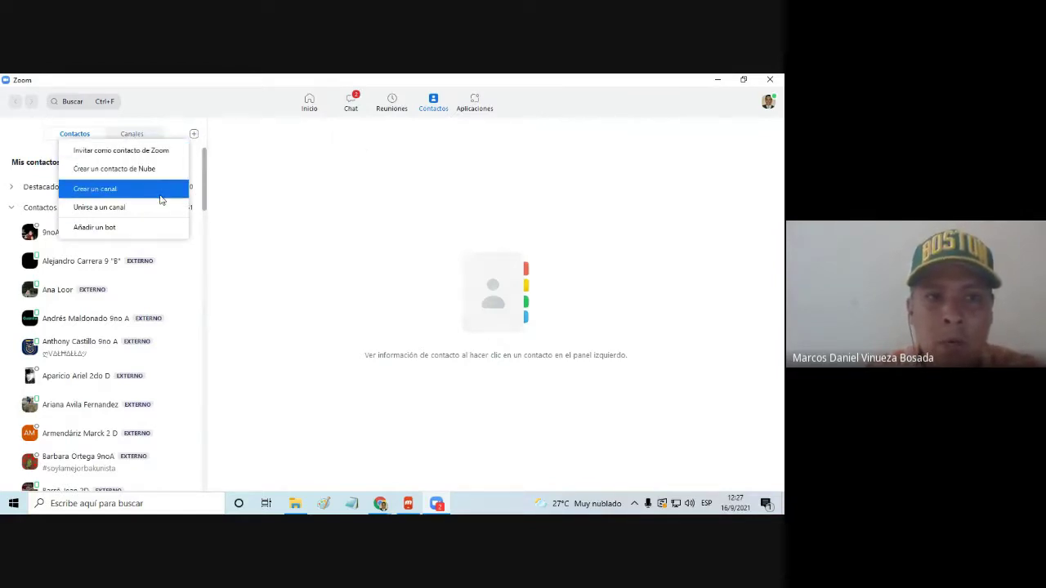
click(149, 154)
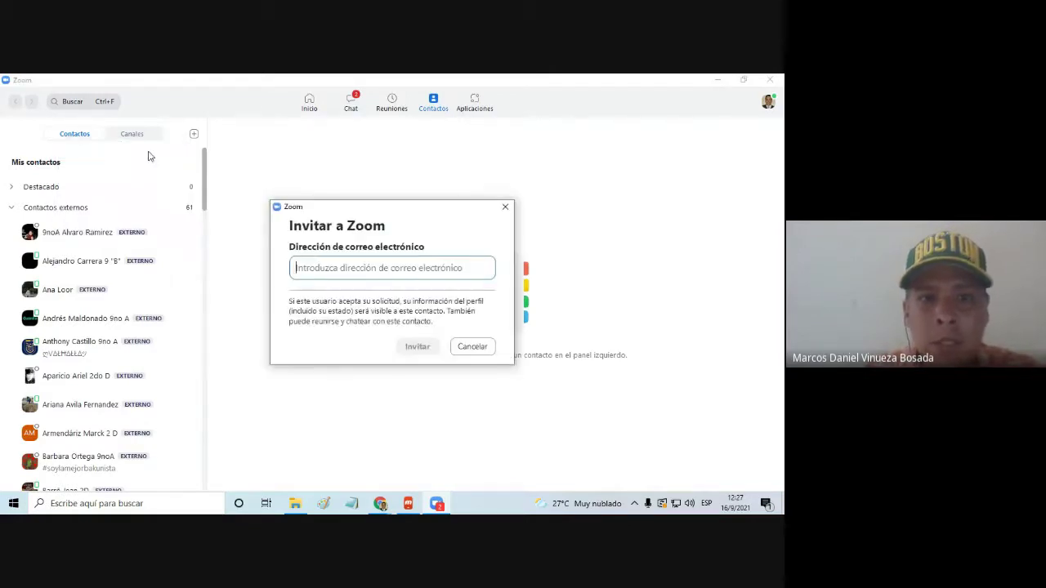
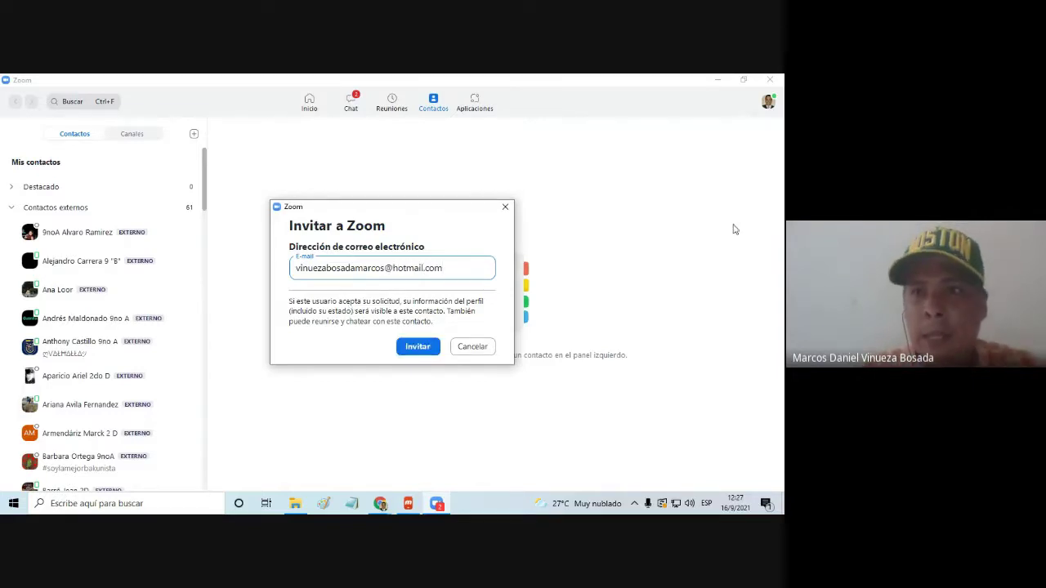
Resize and reposition the Zoom window and invite dialog beside the mirrored phone screen
click(743, 79)
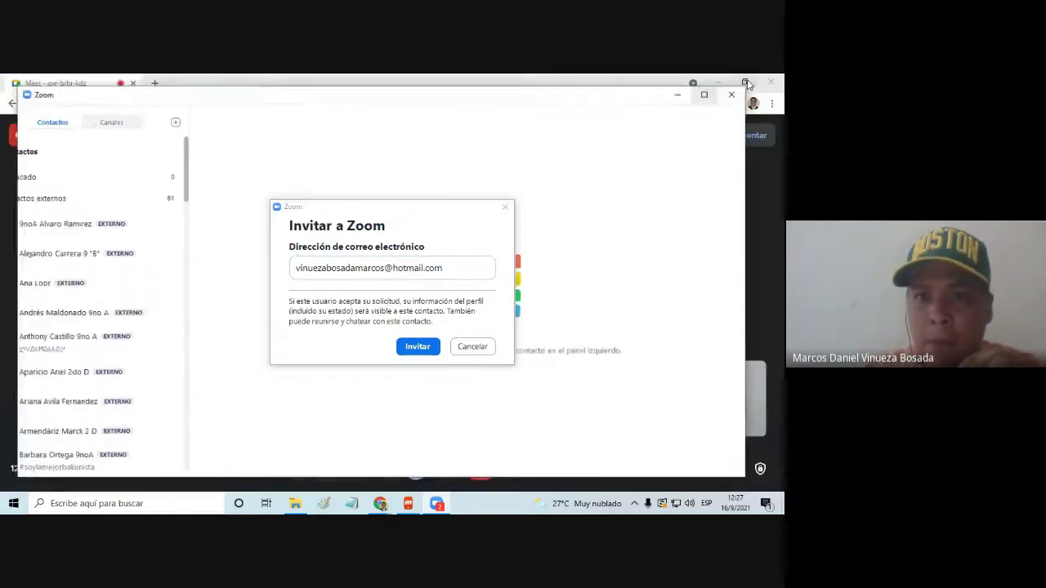
drag(746, 236, 553, 238)
drag(400, 113, 365, 94)
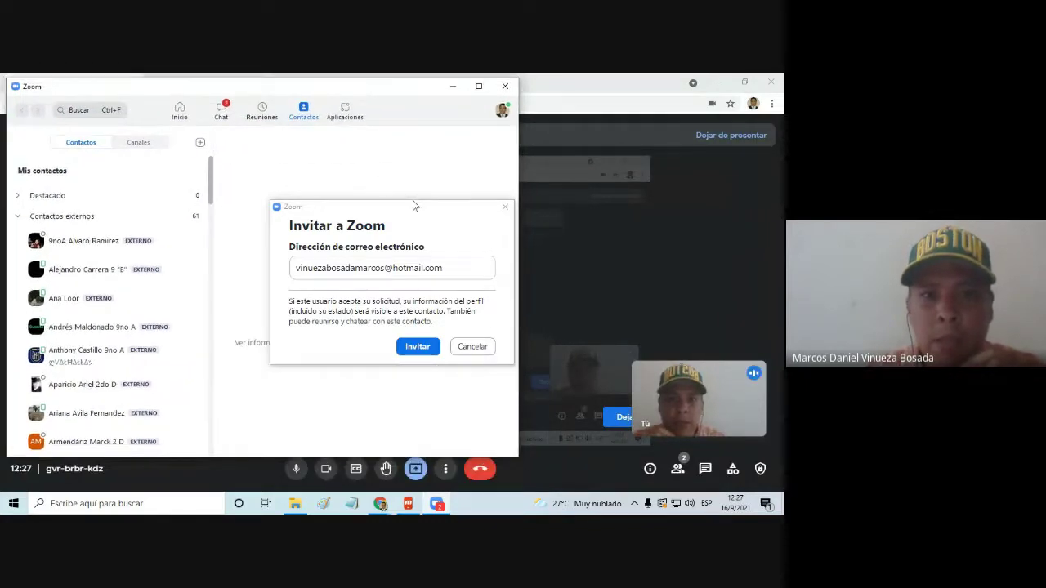
drag(423, 214, 305, 140)
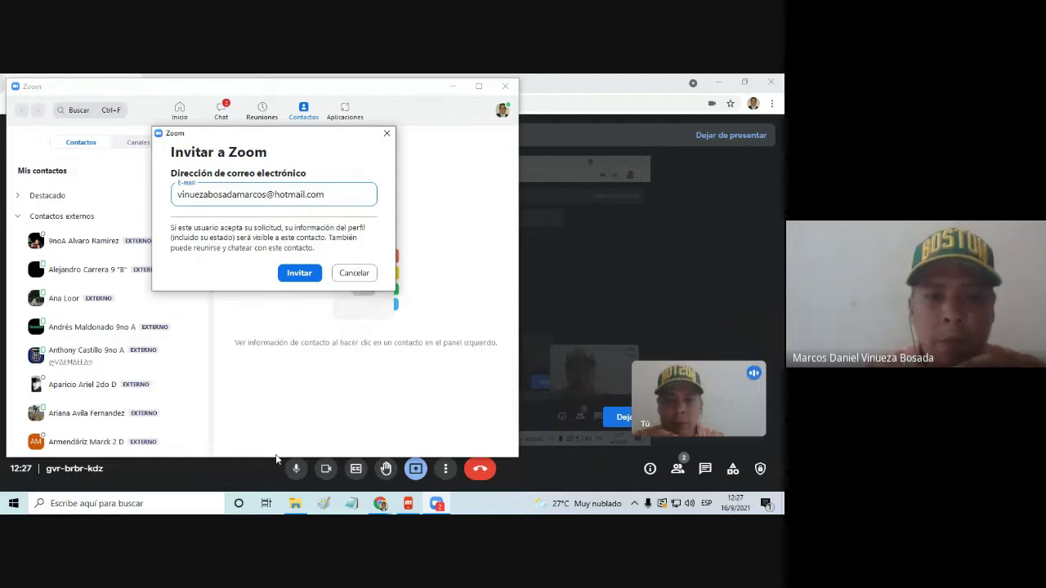
drag(277, 458, 278, 485)
click(409, 504)
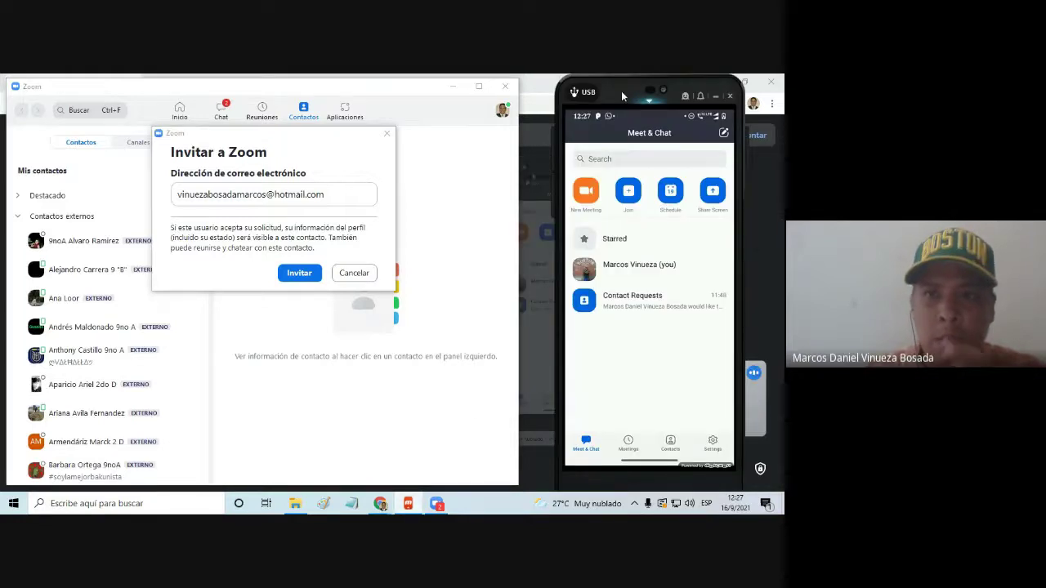
drag(622, 90, 647, 92)
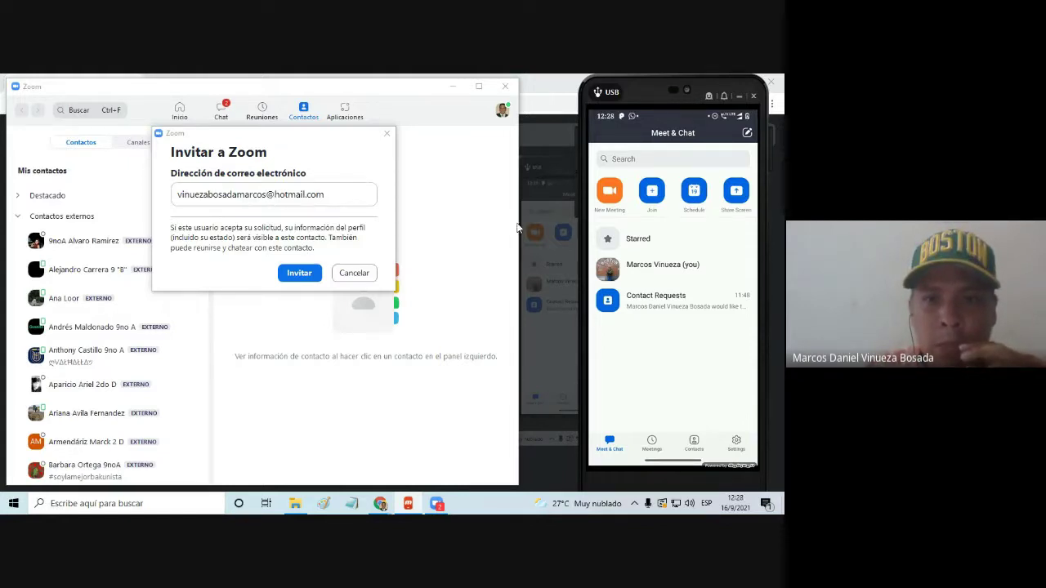
drag(518, 227, 574, 226)
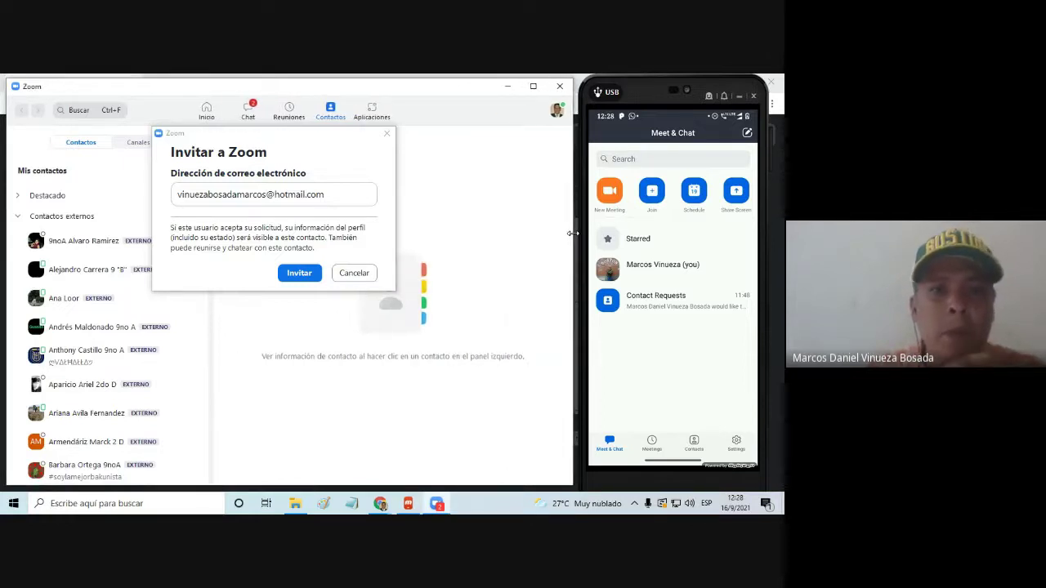
Send the contact invitation with Invitar and accept the confirmation
click(299, 275)
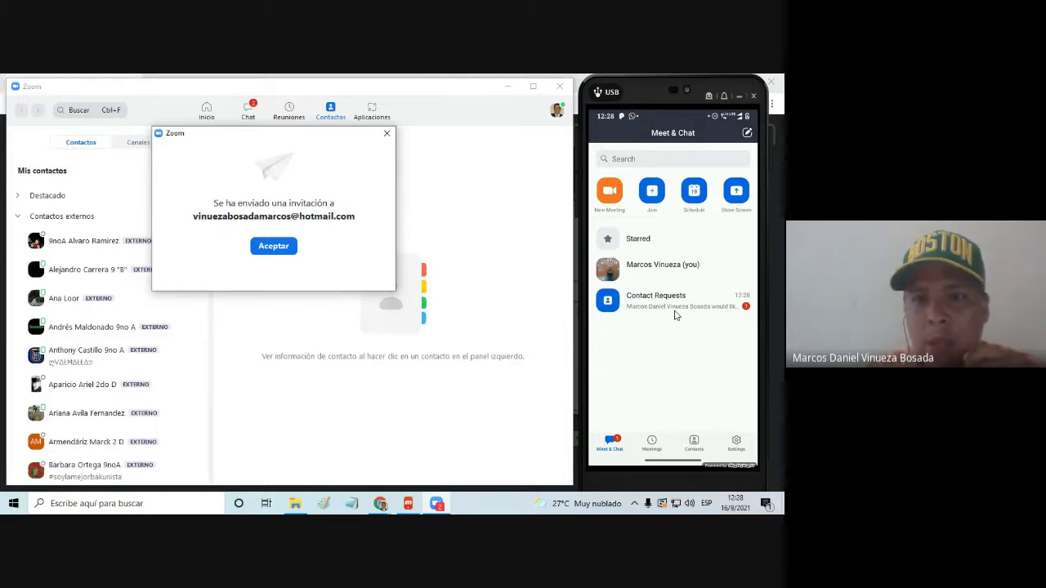
click(291, 247)
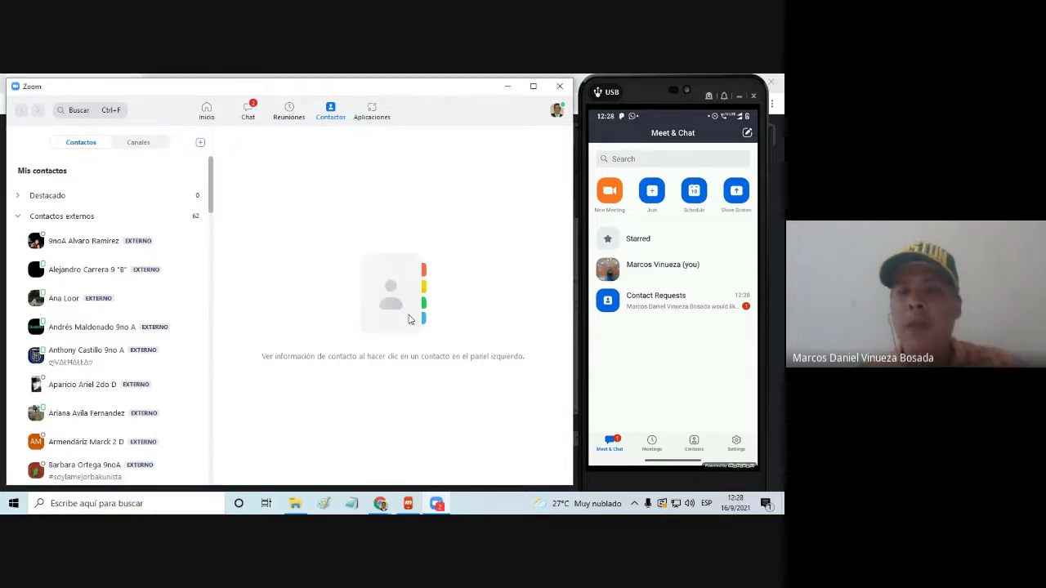